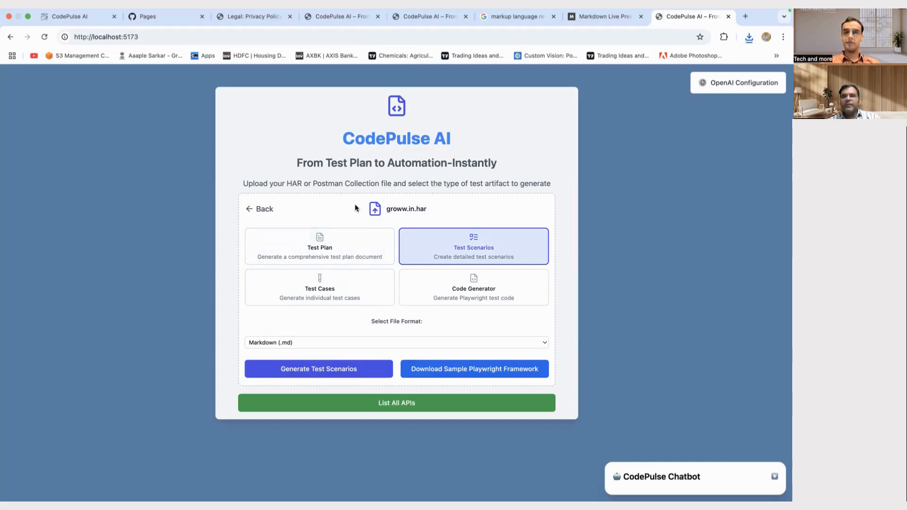
Read the CodePulse AI privacy policy page, covering the API key, self-hosted deployment, third-party services and security sections
{"action": "left_click", "coordinate": [239, 20]}
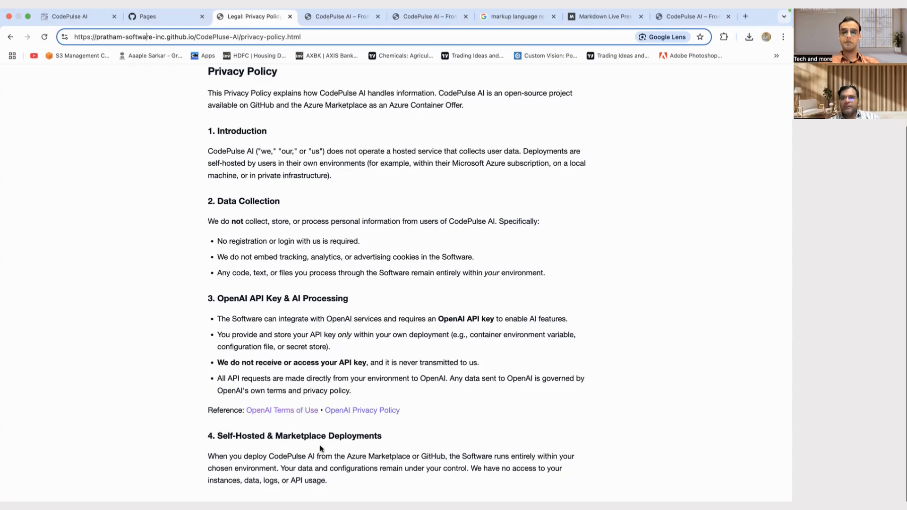
{"action": "scroll", "coordinate": [330, 455], "scroll_direction": "down", "scroll_amount": 4}
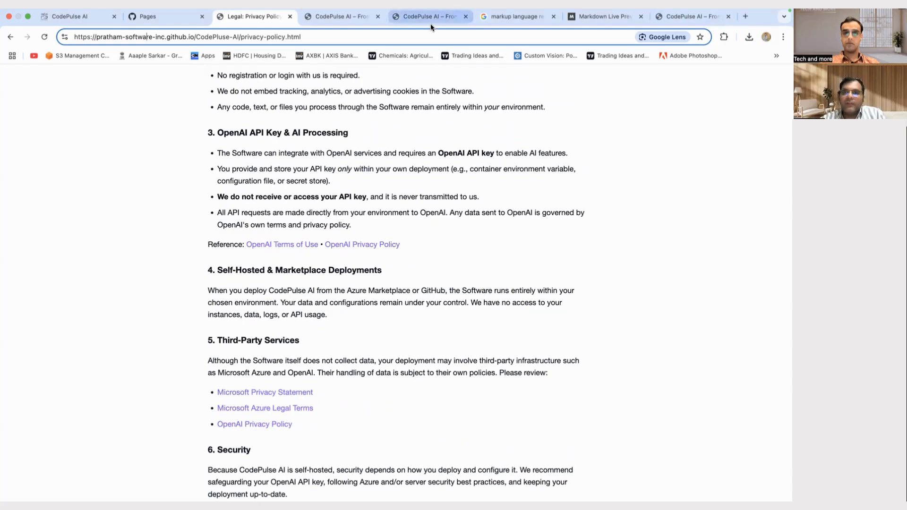
Return to the CodePulse AI app and generate test scenarios from groww.in.har in Markdown (.md) format
{"action": "left_click", "coordinate": [679, 19]}
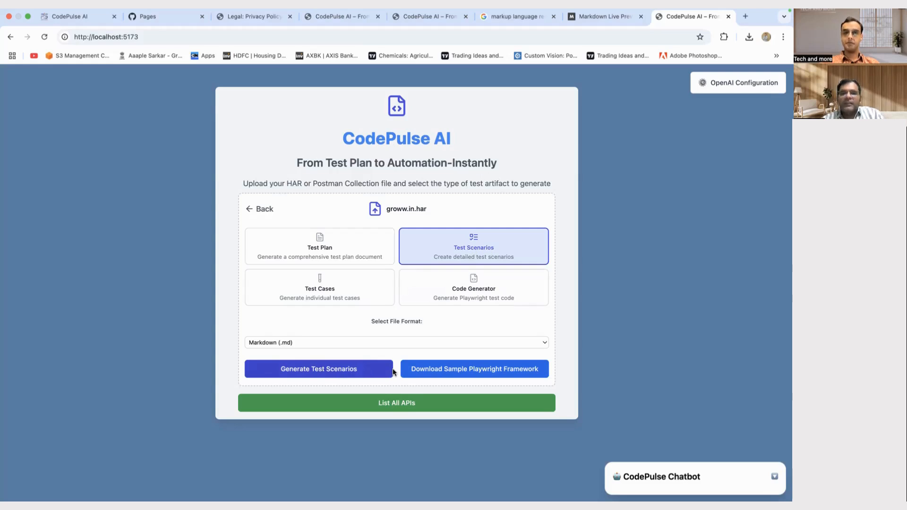
{"action": "left_click", "coordinate": [344, 374]}
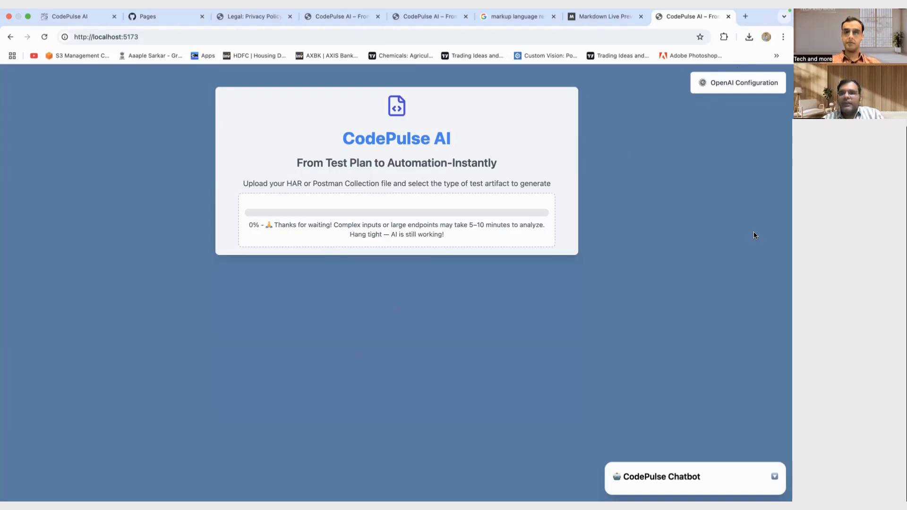
Locate the downloaded generated-testScenario.md in the Downloads folder and open it with TextEdit
{"action": "left_click", "coordinate": [749, 40]}
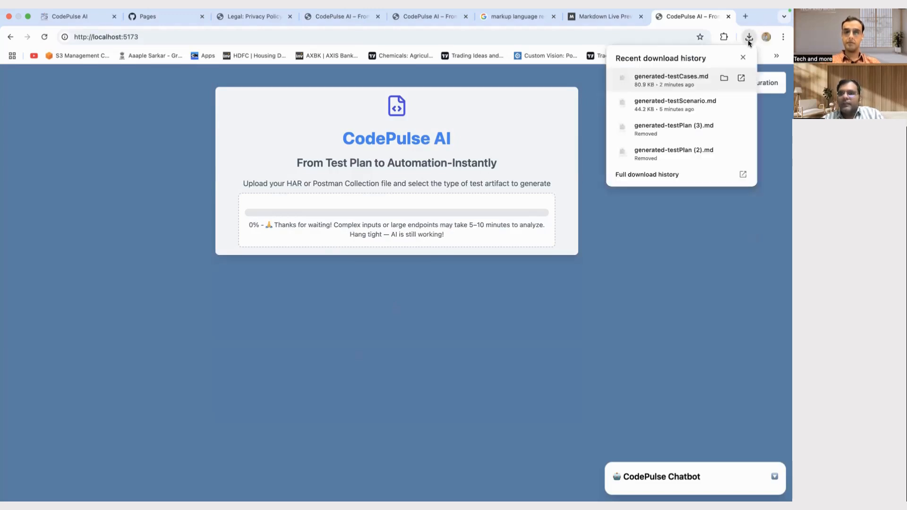
{"action": "left_click", "coordinate": [725, 103]}
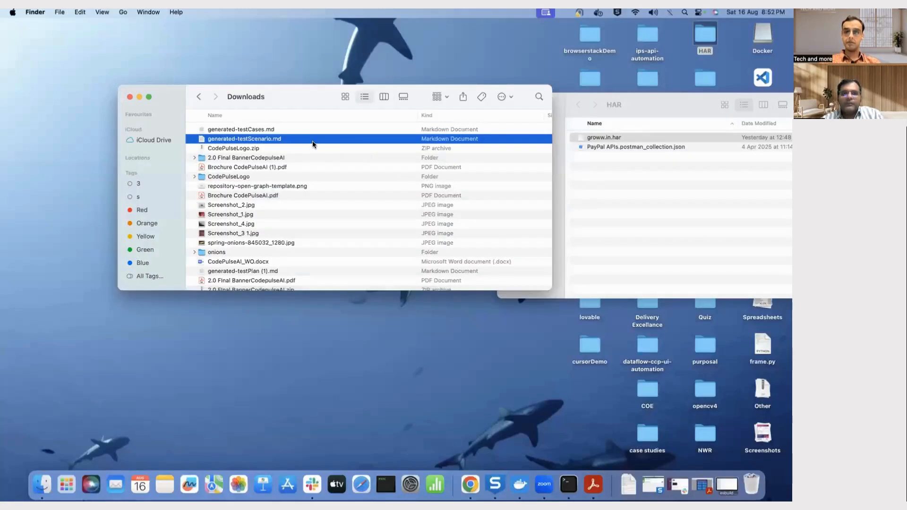
{"action": "right_click", "coordinate": [313, 144]}
{"action": "mouse_move", "coordinate": [378, 157]}
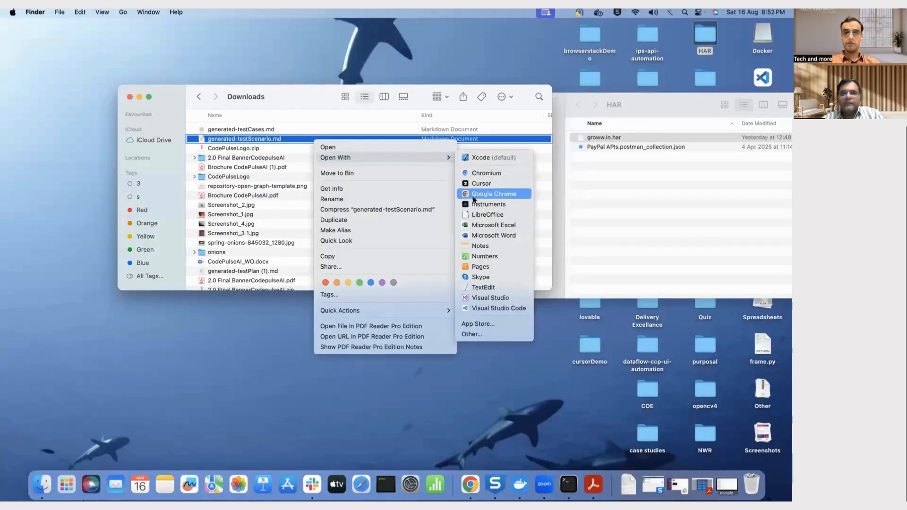
{"action": "left_click", "coordinate": [482, 287]}
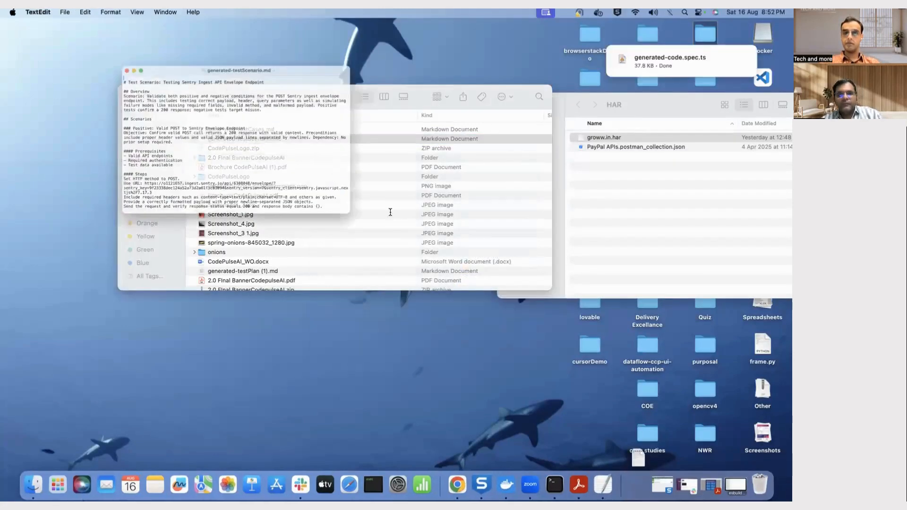
Switch to Chrome and paste the contents of generated-testScenario.md into the Markdown Live Preview editor
{"action": "left_click", "coordinate": [458, 484]}
{"action": "left_click", "coordinate": [744, 16]}
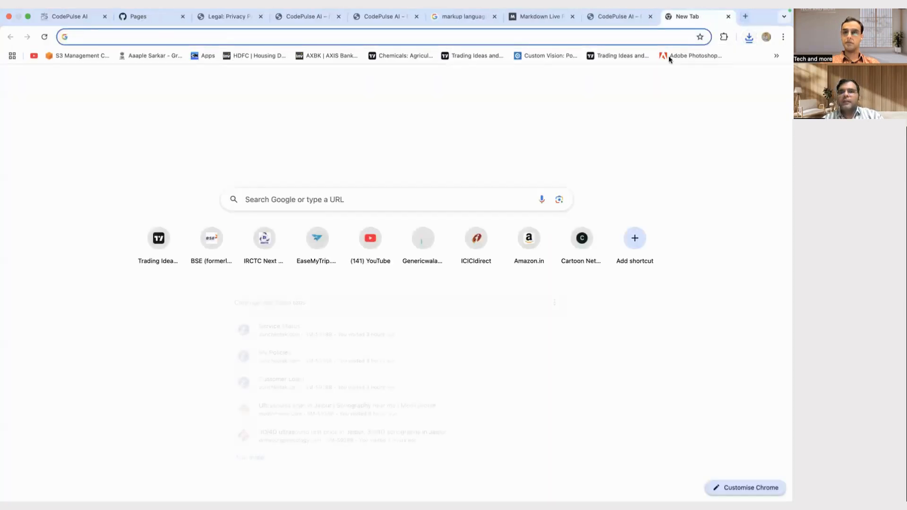
{"action": "left_click", "coordinate": [548, 17]}
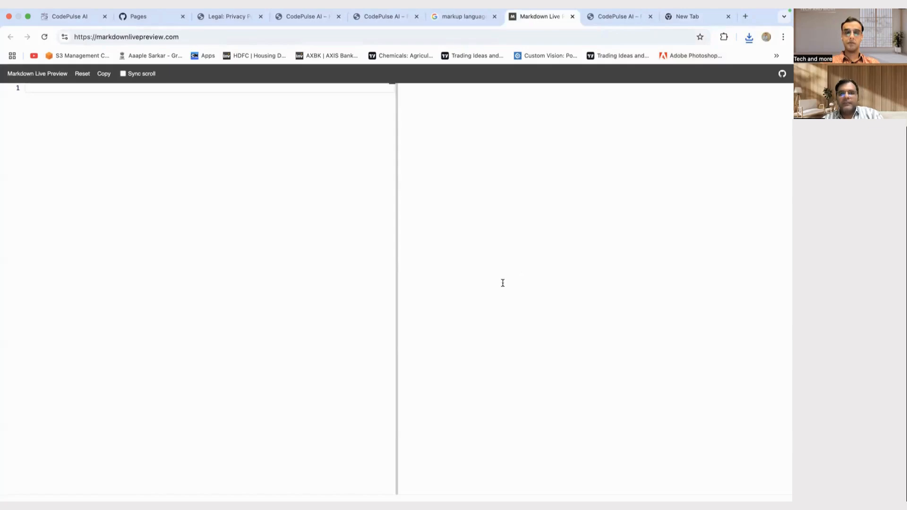
{"action": "key", "text": "super+v"}
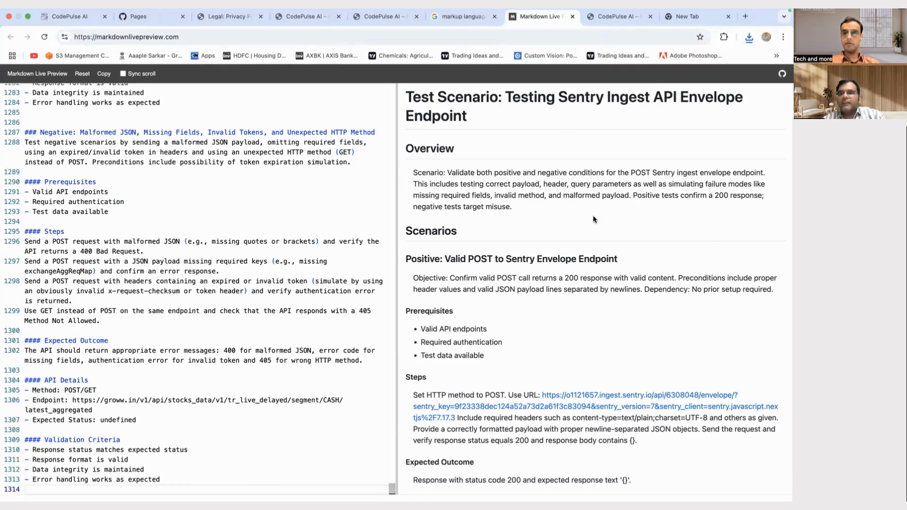
Examine the rendered positive scenario for the Sentry Envelope endpoint, including its title, prerequisites, steps and expected outcome
{"action": "scroll", "coordinate": [597, 222], "scroll_direction": "down", "scroll_amount": 1}
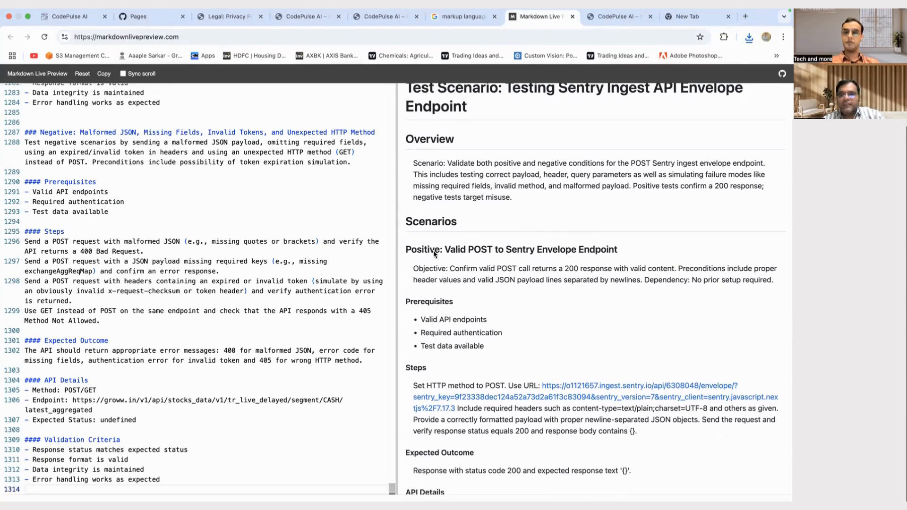
{"action": "left_click_drag", "start_coordinate": [442, 250], "coordinate": [621, 252]}
{"action": "left_click", "coordinate": [551, 264]}
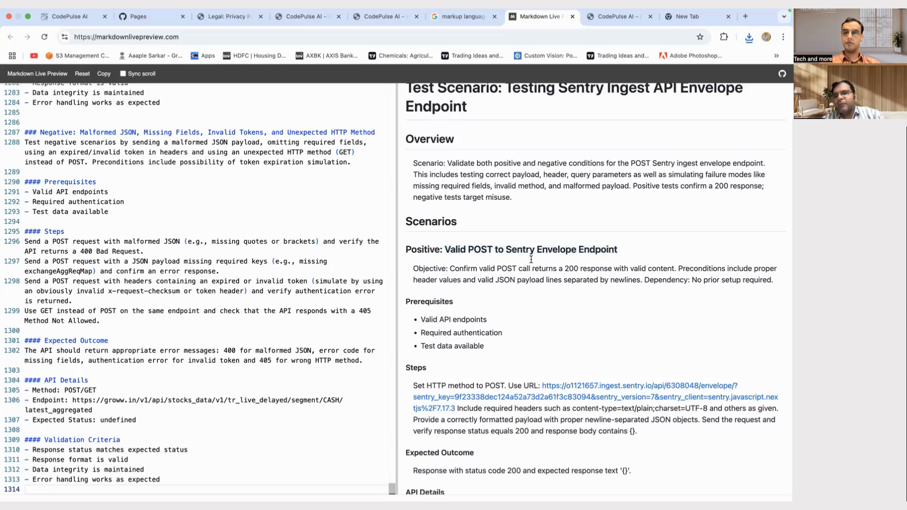
{"action": "left_click_drag", "start_coordinate": [505, 249], "coordinate": [578, 250]}
{"action": "left_click", "coordinate": [555, 250]}
{"action": "left_click_drag", "start_coordinate": [507, 249], "coordinate": [576, 250]}
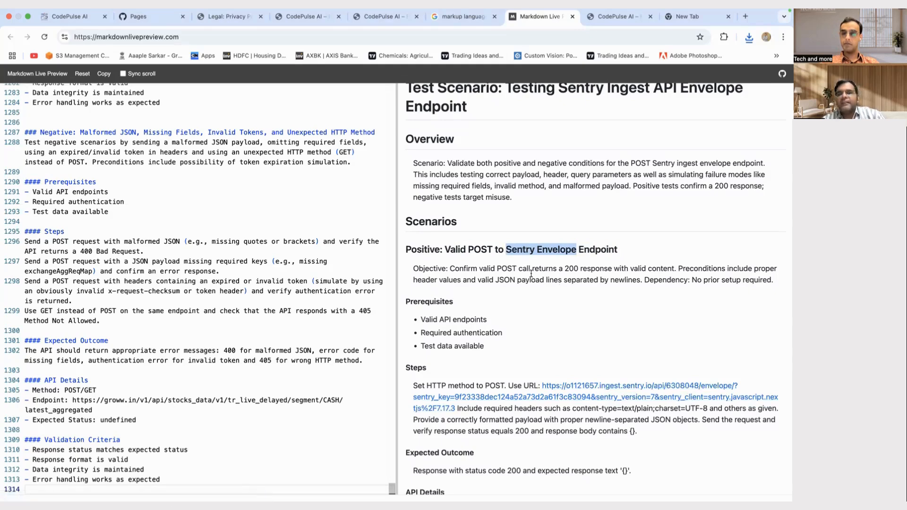
{"action": "scroll", "coordinate": [532, 325], "scroll_direction": "down", "scroll_amount": 4}
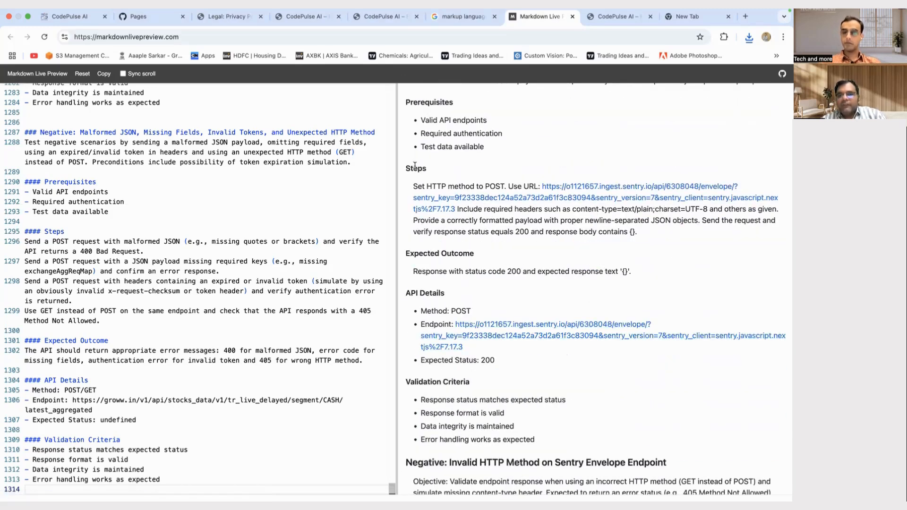
{"action": "scroll", "coordinate": [418, 146], "scroll_direction": "up", "scroll_amount": 2}
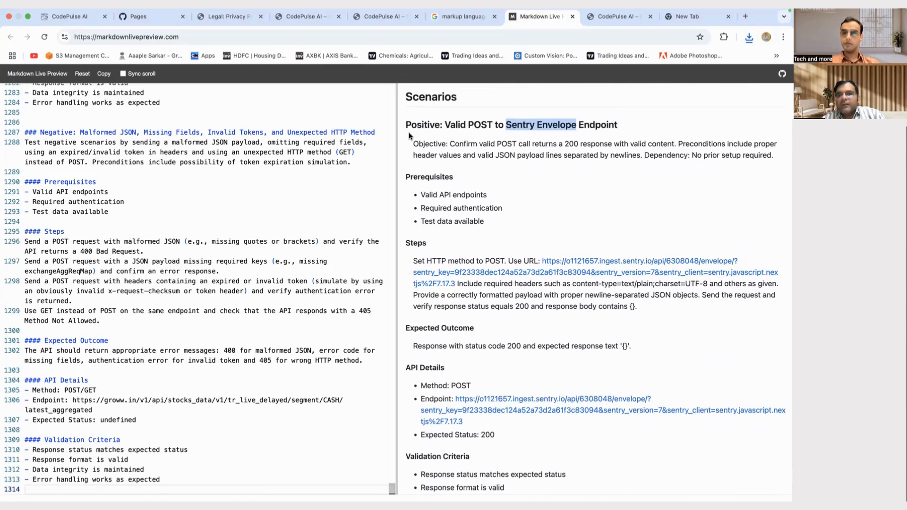
{"action": "left_click_drag", "start_coordinate": [406, 176], "coordinate": [456, 194]}
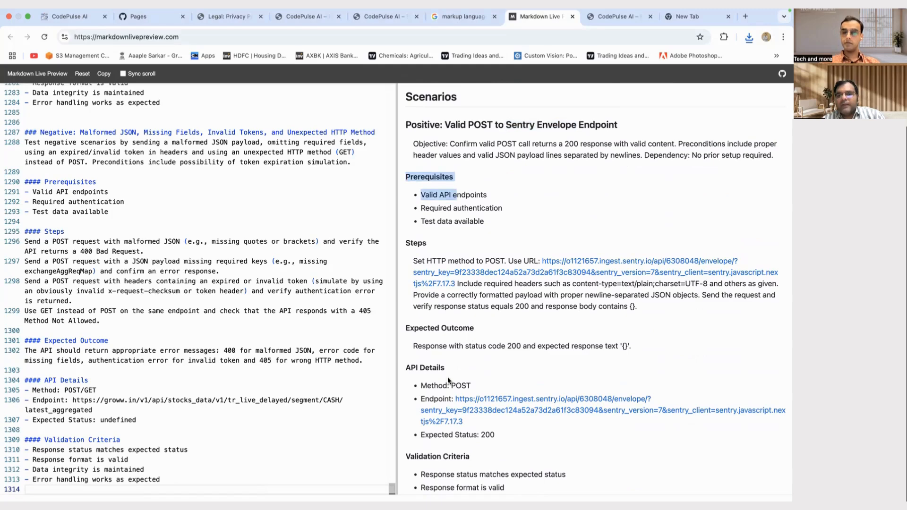
Examine the positive scenario's validation criteria and the title of the negative invalid HTTP method scenario below it
{"action": "scroll", "coordinate": [441, 374], "scroll_direction": "down", "scroll_amount": 4}
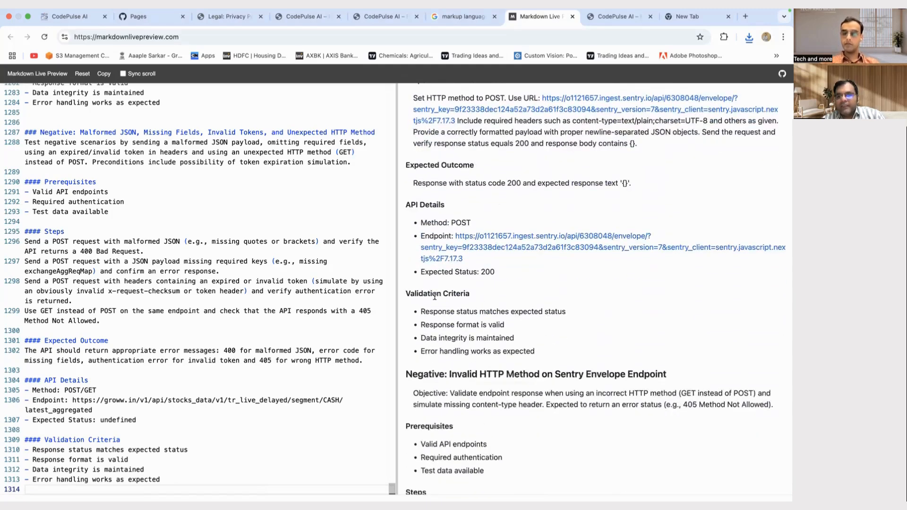
{"action": "left_click_drag", "start_coordinate": [420, 295], "coordinate": [540, 356]}
{"action": "left_click", "coordinate": [540, 355]}
{"action": "left_click_drag", "start_coordinate": [450, 376], "coordinate": [565, 376]}
{"action": "left_click", "coordinate": [563, 377]}
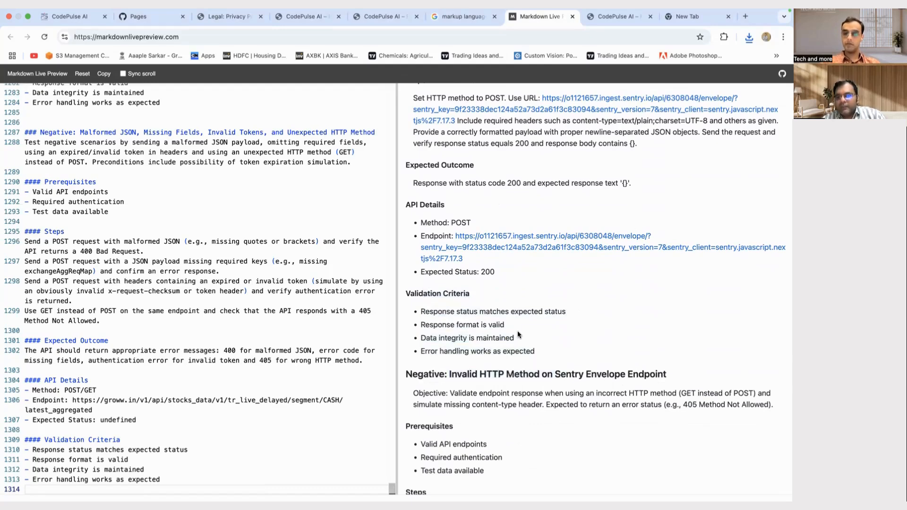
Search the page for the word "Positive", taken from the first scenario's heading
{"action": "scroll", "coordinate": [517, 330], "scroll_direction": "up", "scroll_amount": 7}
{"action": "double_click", "coordinate": [417, 256]}
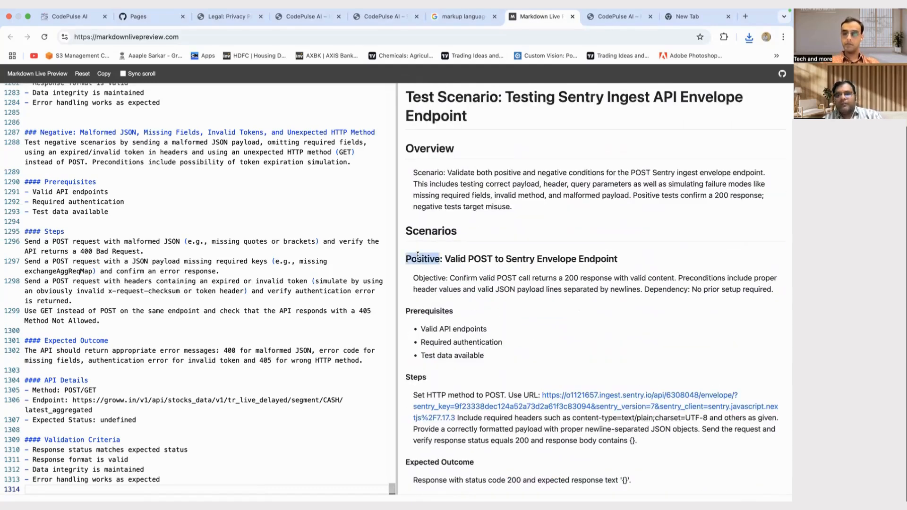
{"action": "key", "text": "super+f"}
{"action": "key", "text": "Return"}
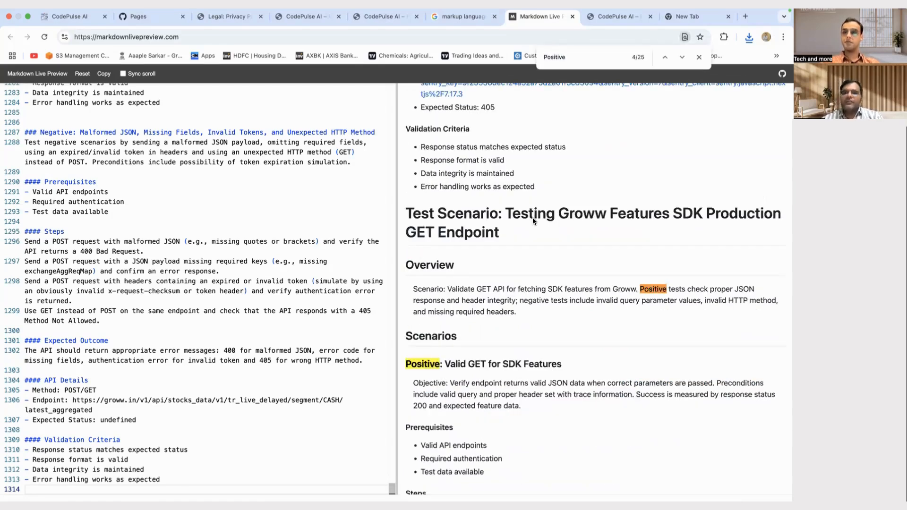
Search the page for the word "Negative" and close the search
{"action": "type", "text": "Negh"}
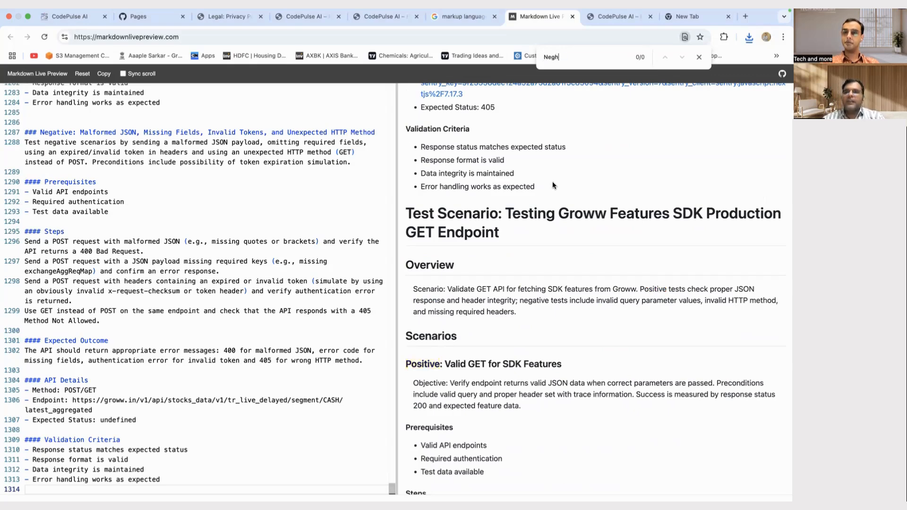
{"action": "key", "text": "BackSpace"}
{"action": "type", "text": "ative"}
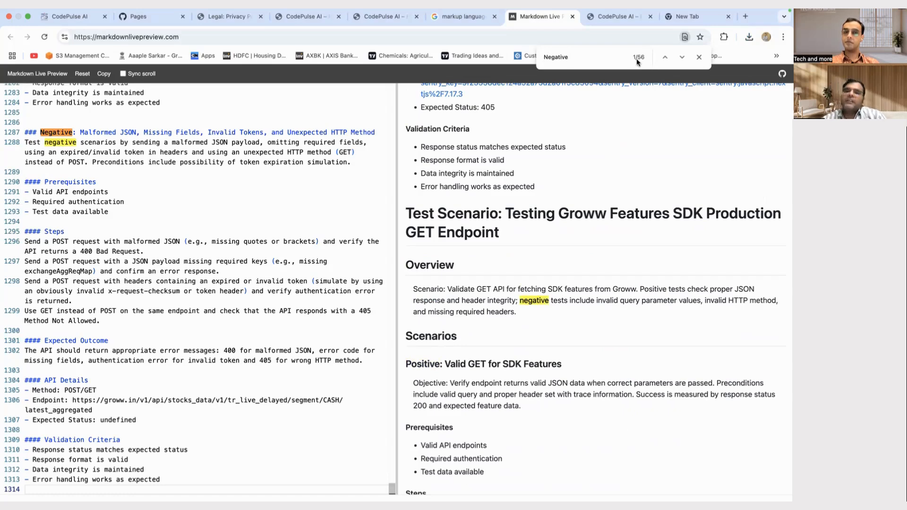
{"action": "left_click", "coordinate": [699, 57]}
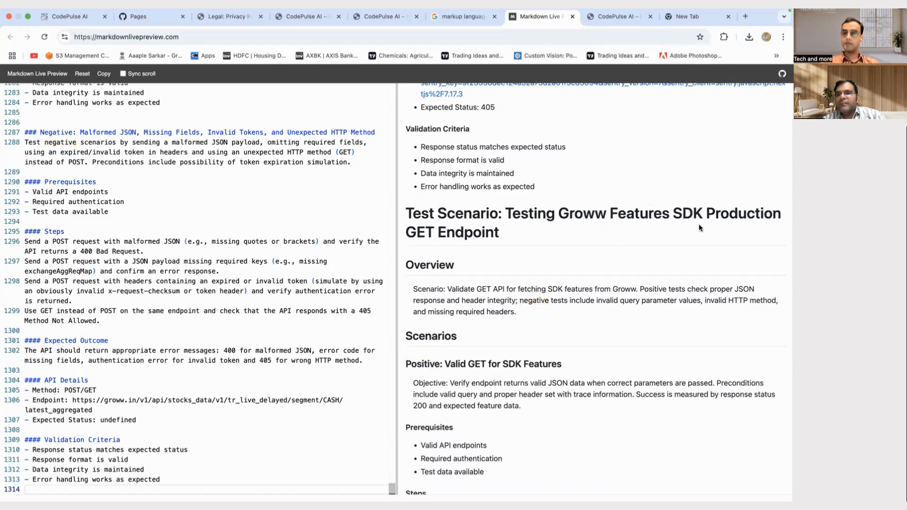
Review the SDK Features scenarios in the preview, down to the negative case with an invalid query parameter
{"action": "scroll", "coordinate": [504, 341], "scroll_direction": "down", "scroll_amount": 14}
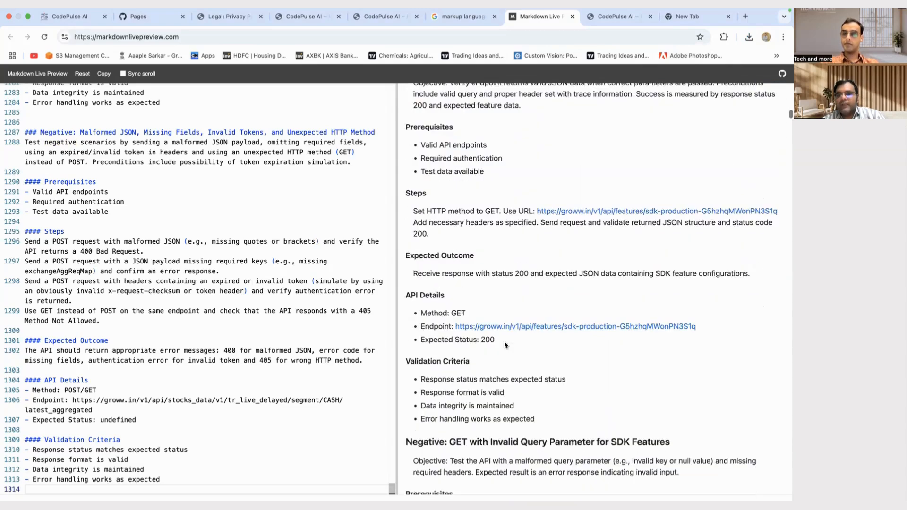
{"action": "scroll", "coordinate": [504, 341], "scroll_direction": "up", "scroll_amount": 1}
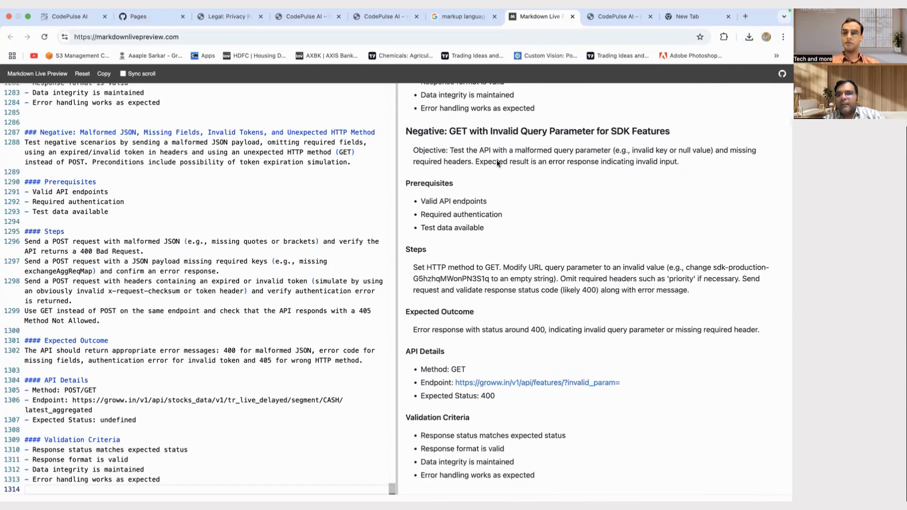
{"action": "left_click_drag", "start_coordinate": [483, 132], "coordinate": [596, 132]}
{"action": "left_click", "coordinate": [596, 133]}
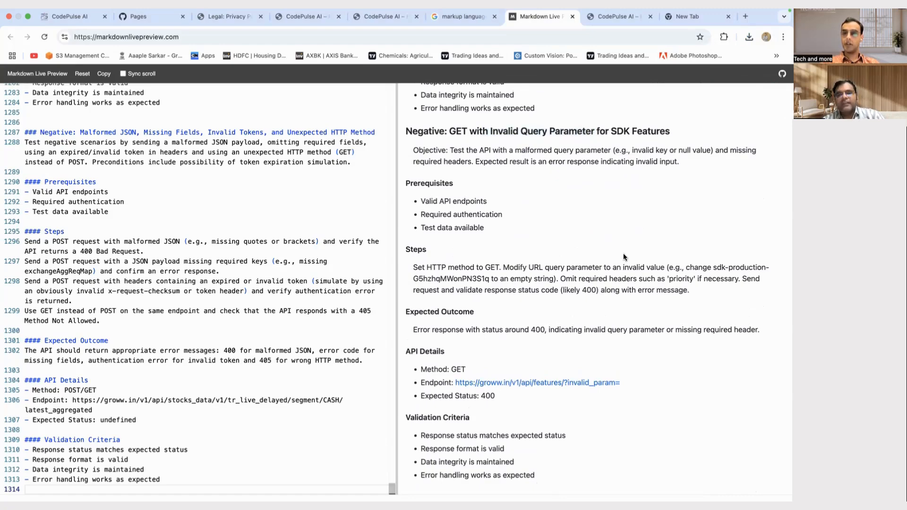
Review the remaining scenarios in the preview, focusing on the API details and validation criteria of the missing required query parameter case
{"action": "scroll", "coordinate": [624, 256], "scroll_direction": "down", "scroll_amount": 15}
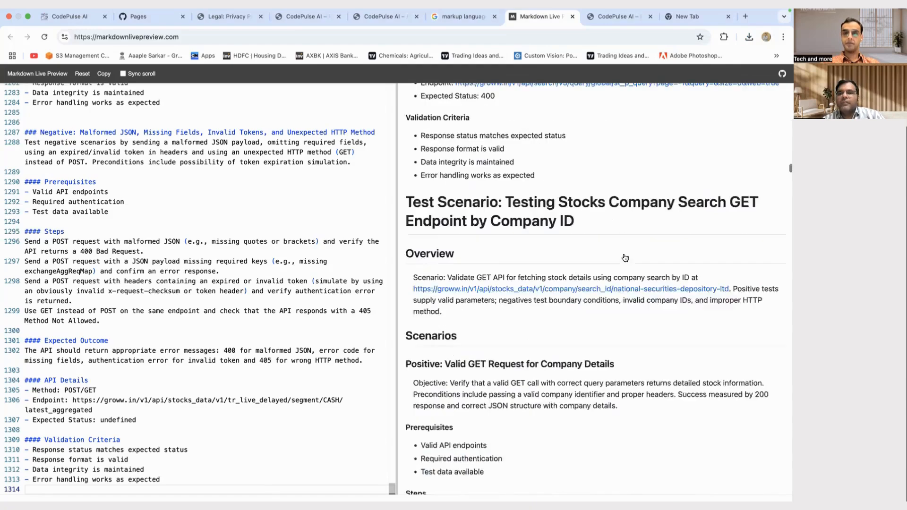
{"action": "scroll", "coordinate": [624, 258], "scroll_direction": "down", "scroll_amount": 15}
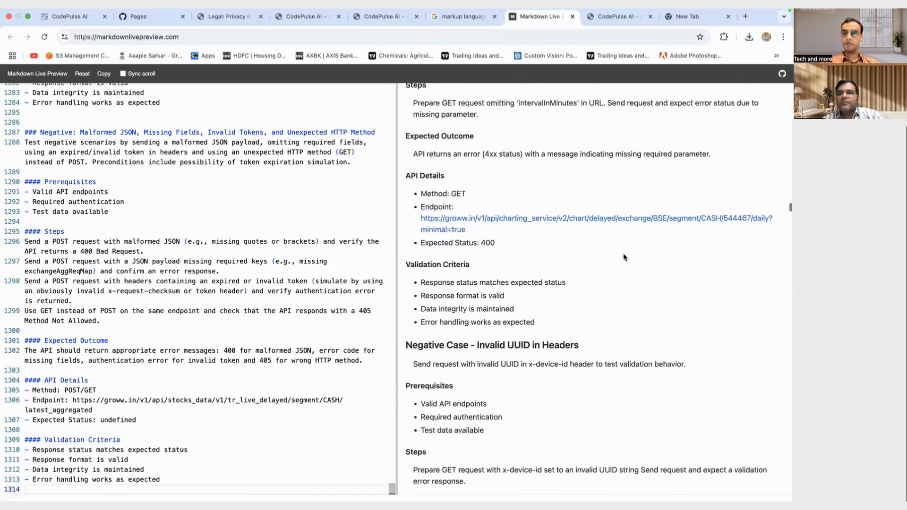
{"action": "scroll", "coordinate": [624, 256], "scroll_direction": "up", "scroll_amount": 3}
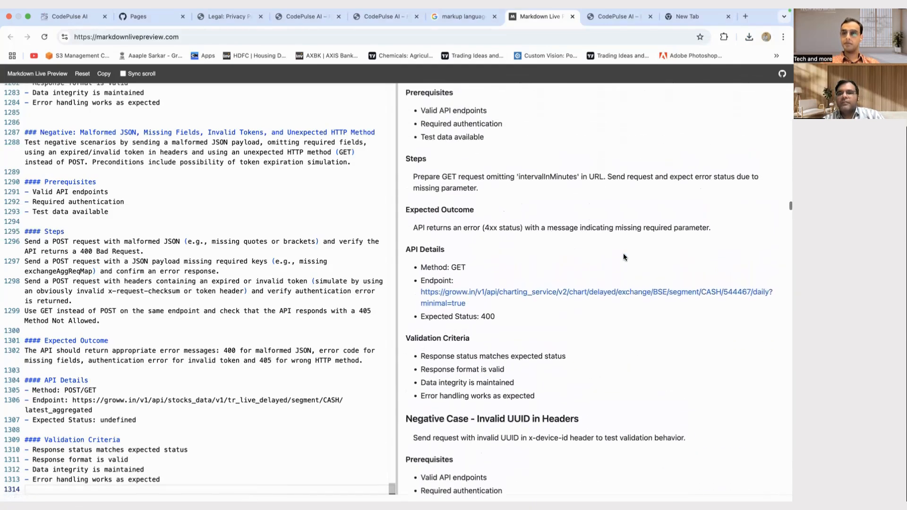
{"action": "scroll", "coordinate": [622, 255], "scroll_direction": "up", "scroll_amount": 2}
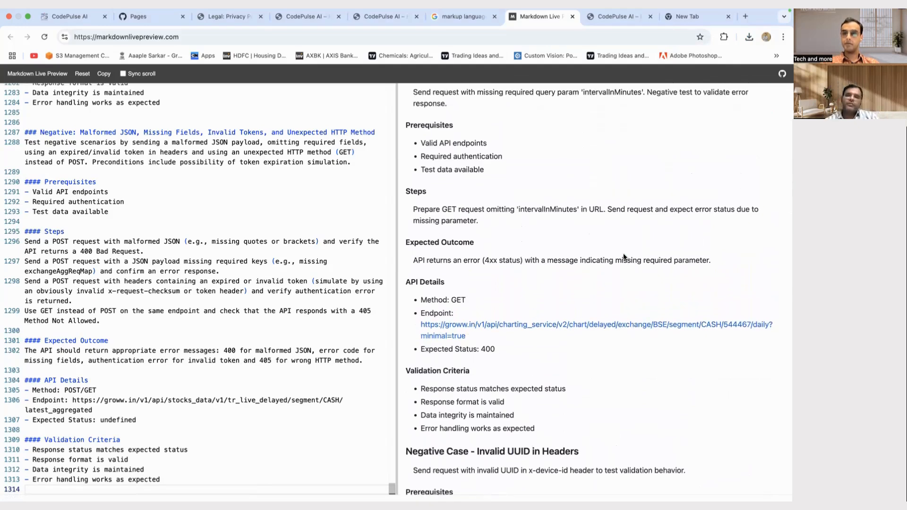
{"action": "scroll", "coordinate": [623, 254], "scroll_direction": "up", "scroll_amount": 2}
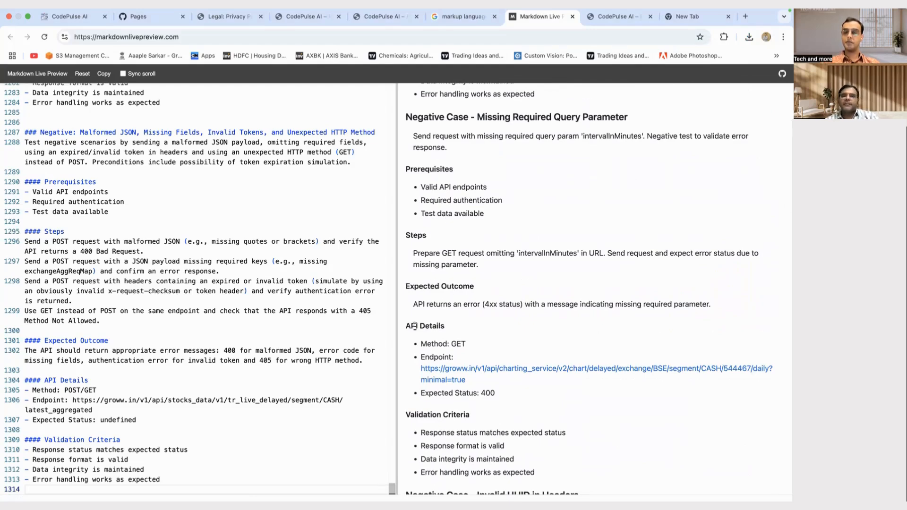
{"action": "left_click_drag", "start_coordinate": [414, 326], "coordinate": [460, 343]}
{"action": "left_click_drag", "start_coordinate": [405, 414], "coordinate": [458, 429]}
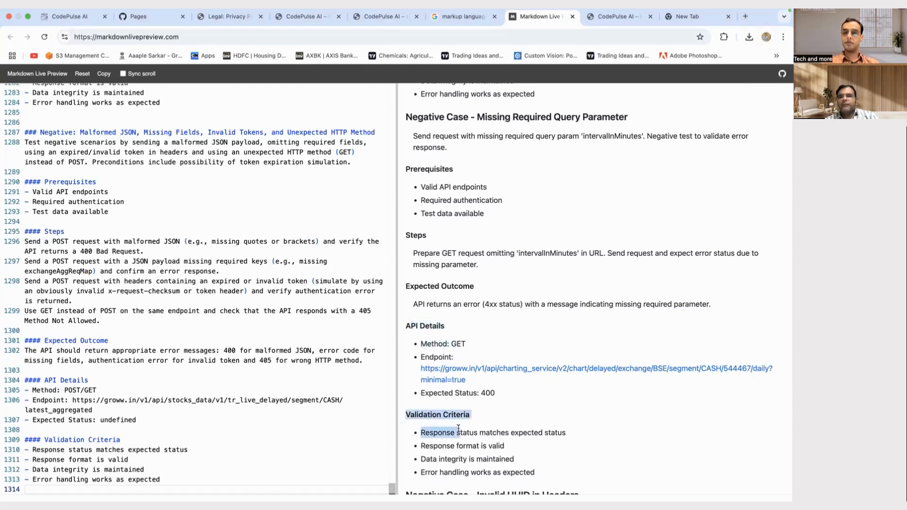
{"action": "scroll", "coordinate": [458, 429], "scroll_direction": "down", "scroll_amount": 3}
{"action": "left_click", "coordinate": [504, 339]}
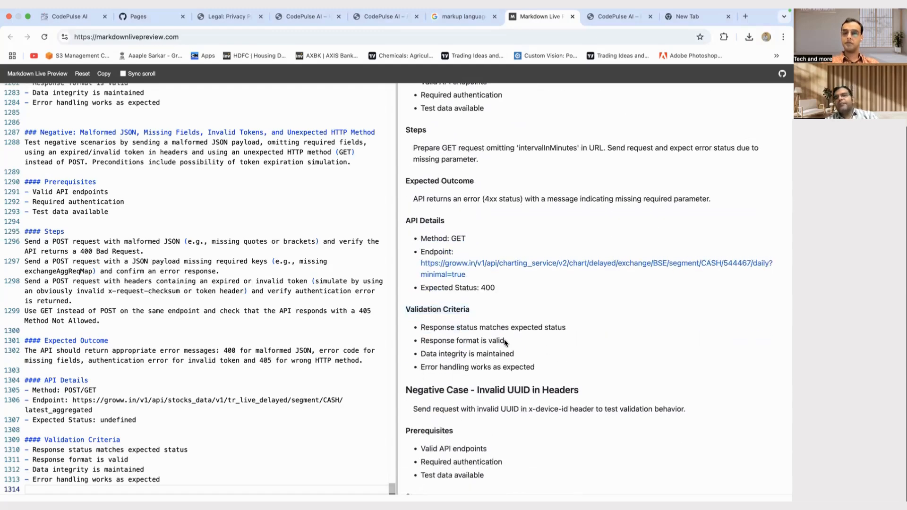